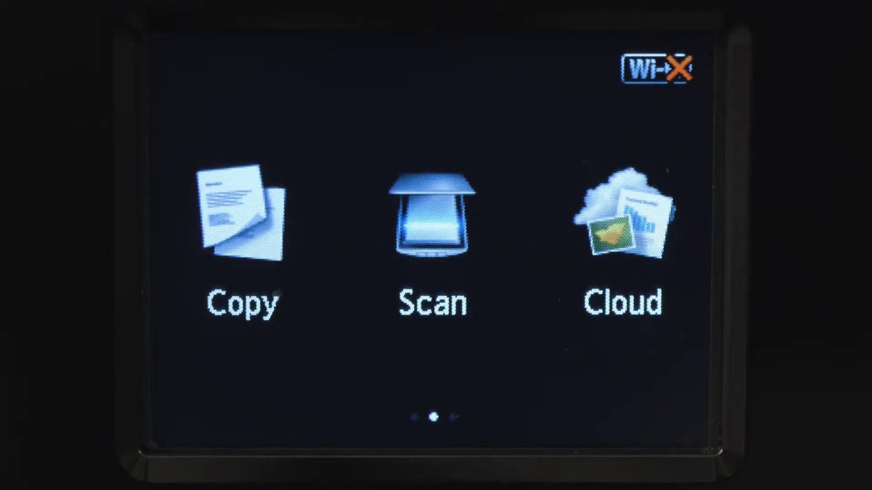
# Step: On the printer panel, start Cableless setup under LAN settings > Wireless LAN setup
pyautogui.moveTo(584, 360); pyautogui.dragTo(254, 360)
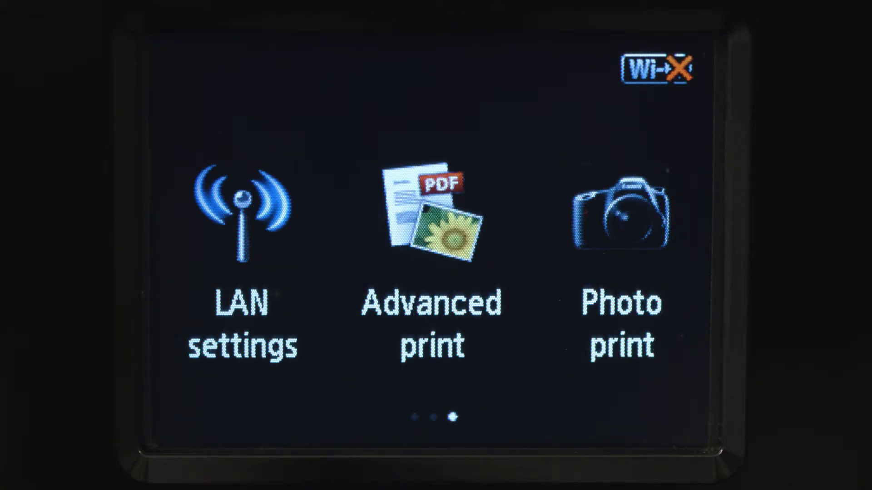
pyautogui.click(243, 209)
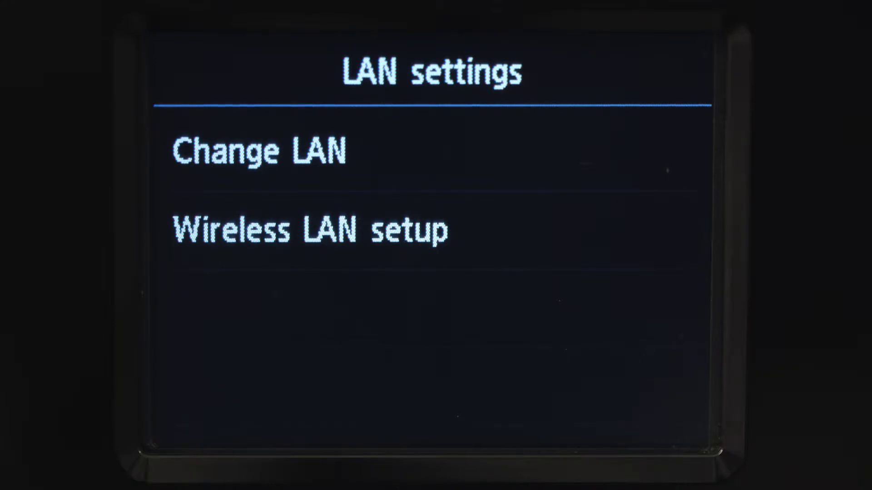
pyautogui.click(272, 229)
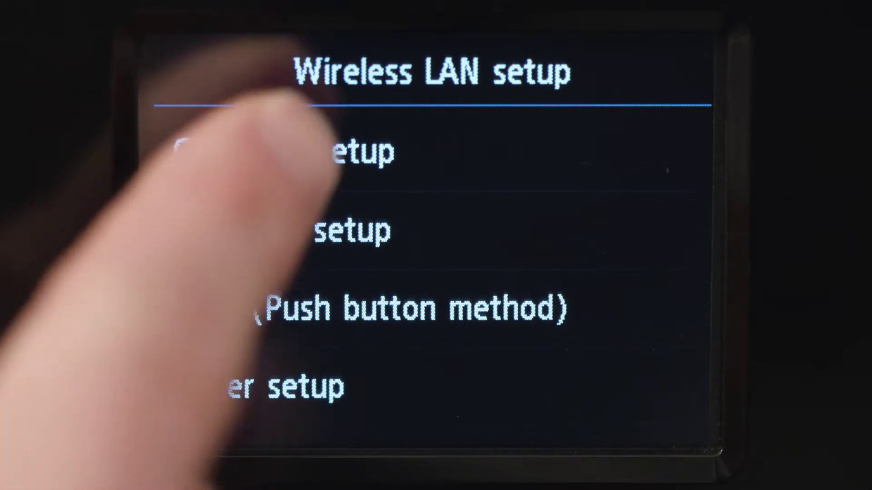
pyautogui.click(282, 152)
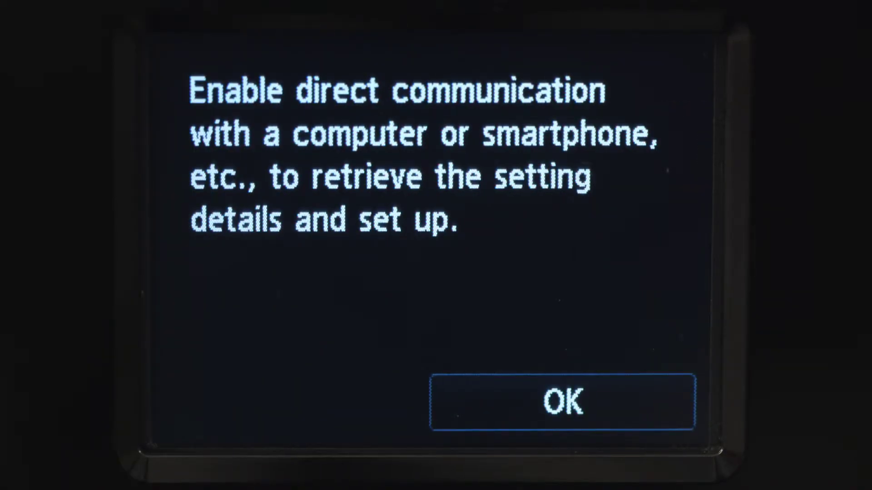
pyautogui.click(562, 402)
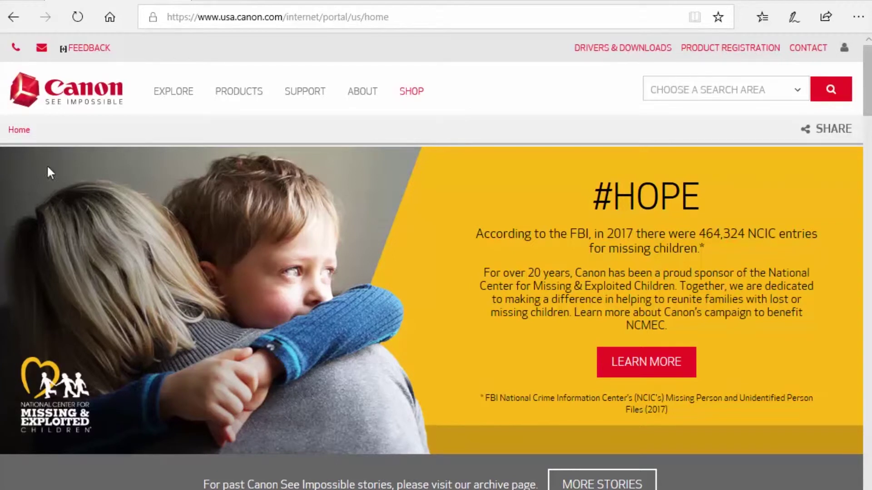
# Step: On the Canon IJ Setup site, choose Set Up and search for the MG6820 printer
pyautogui.click(232, 17)
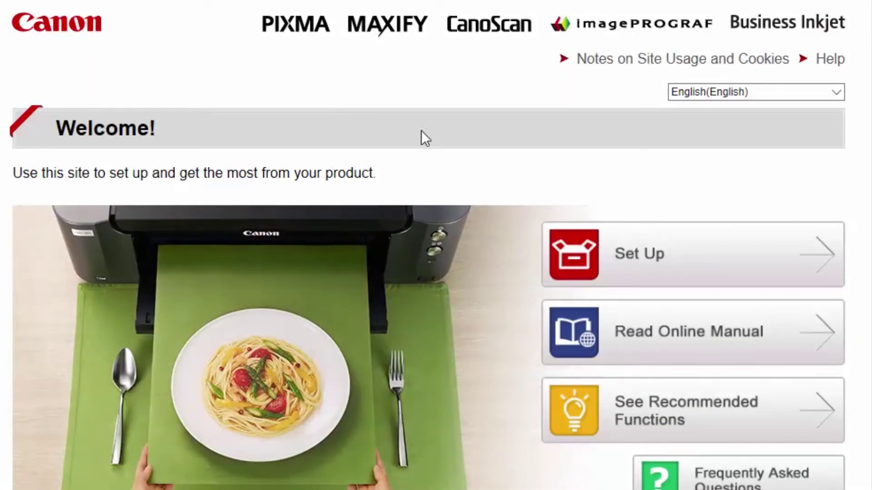
pyautogui.click(649, 255)
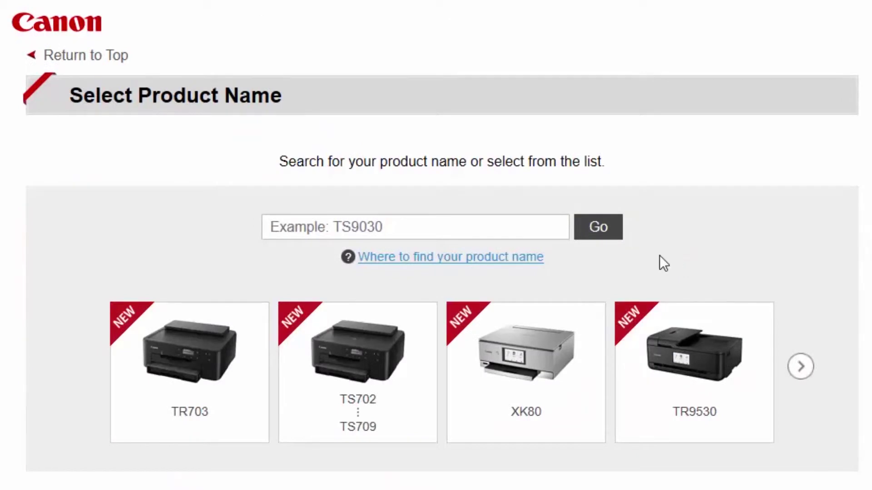
pyautogui.click(268, 226)
pyautogui.write('MG6820')
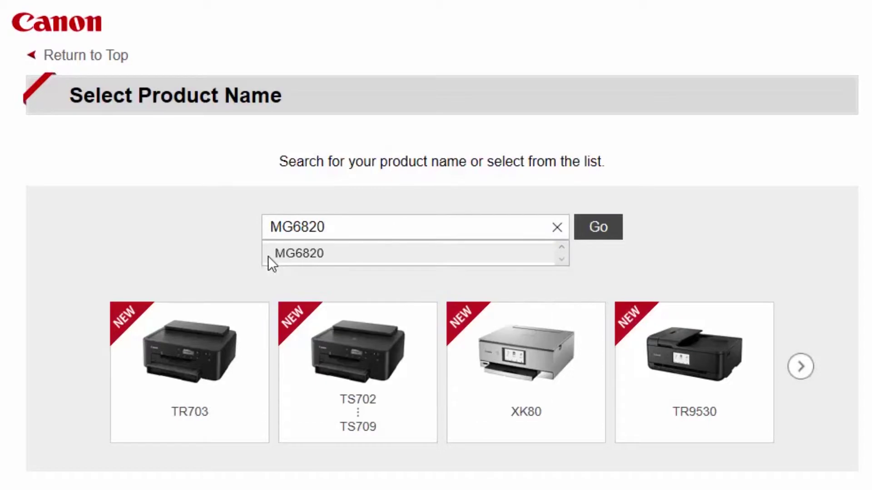
pyautogui.click(335, 254)
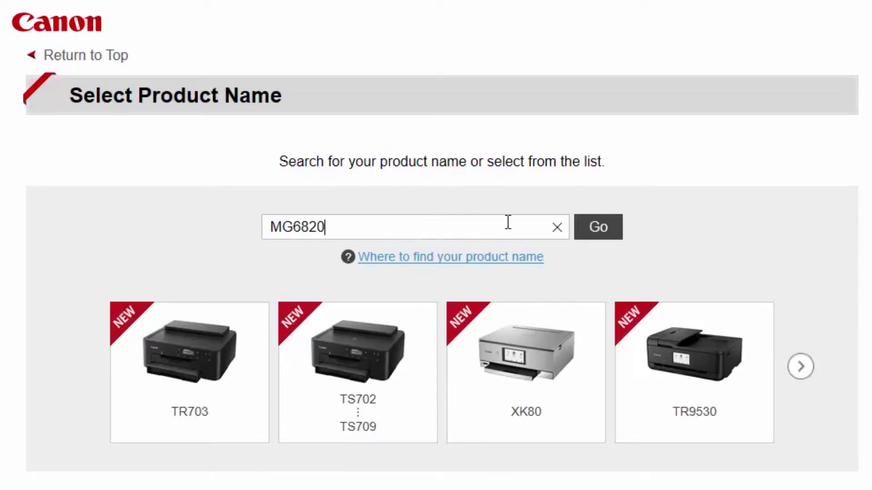
pyautogui.click(597, 228)
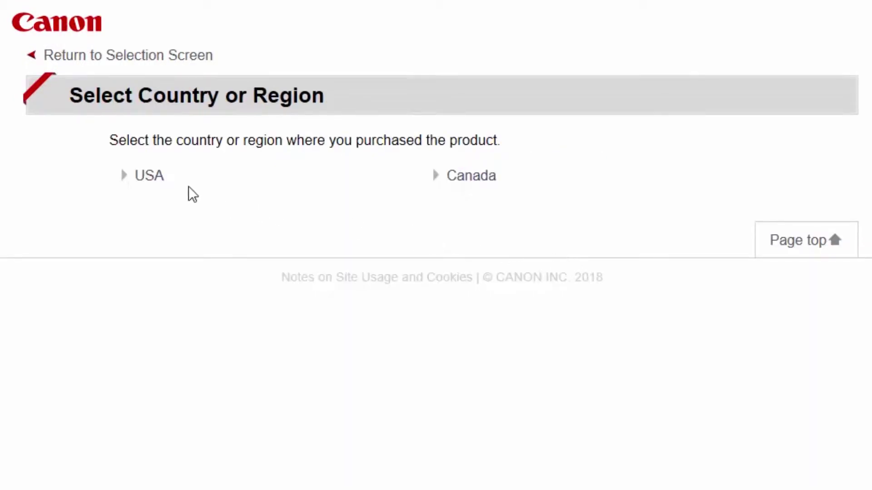
# Step: Pick USA, then download and run the MG6800 series Windows setup file
pyautogui.click(146, 179)
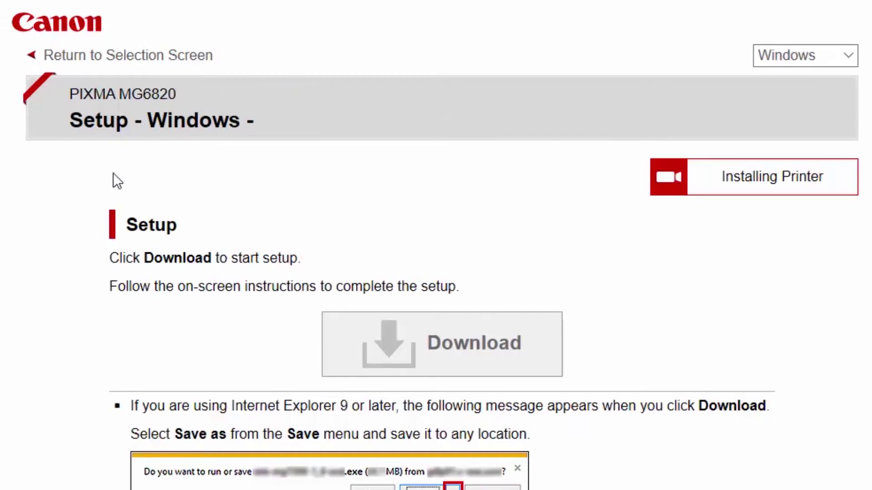
pyautogui.click(440, 336)
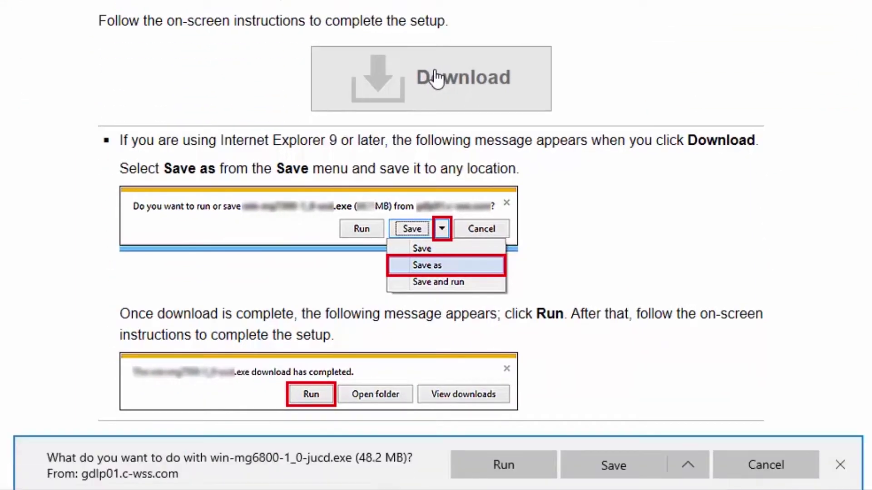
pyautogui.click(503, 469)
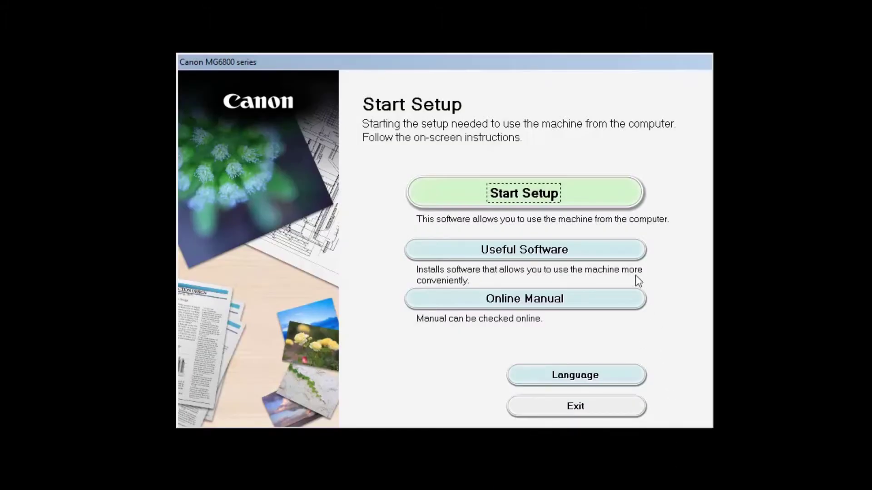
# Step: Start Setup and confirm United States as the country of residence
pyautogui.click(606, 203)
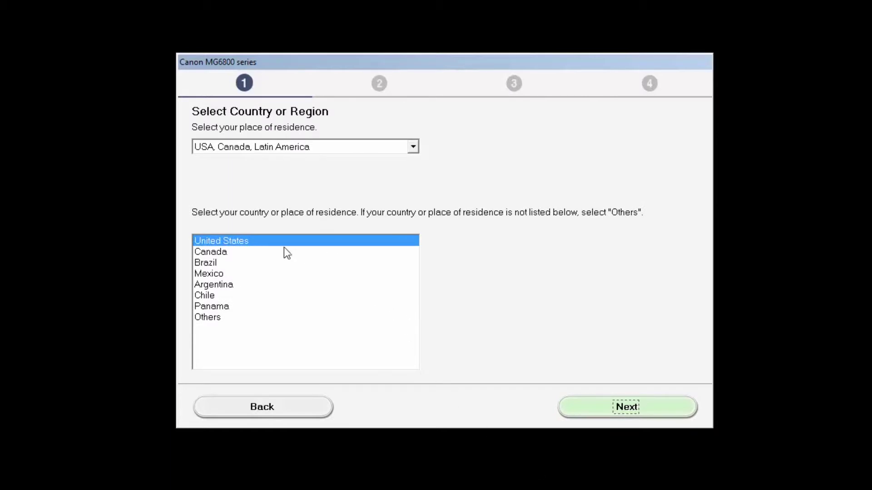
pyautogui.click(263, 241)
pyautogui.click(649, 418)
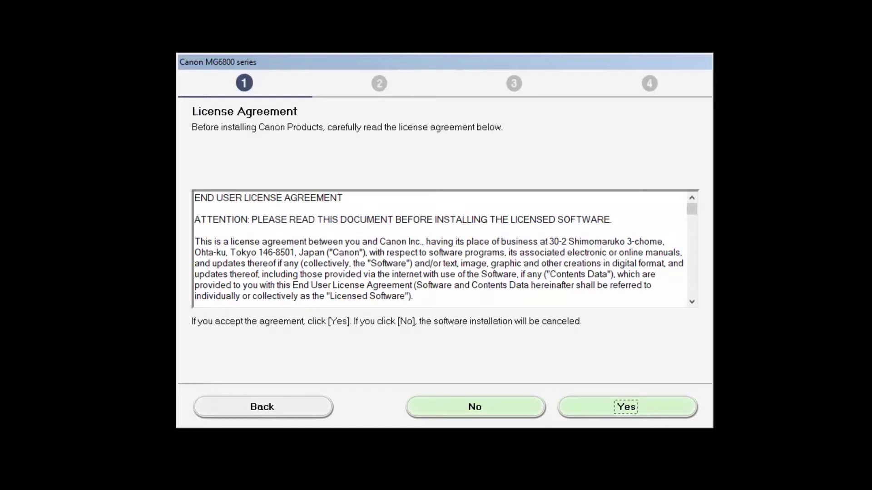
# Step: Accept the License Agreement and Extended Survey Program, then continue past the firewall notice
pyautogui.click(658, 415)
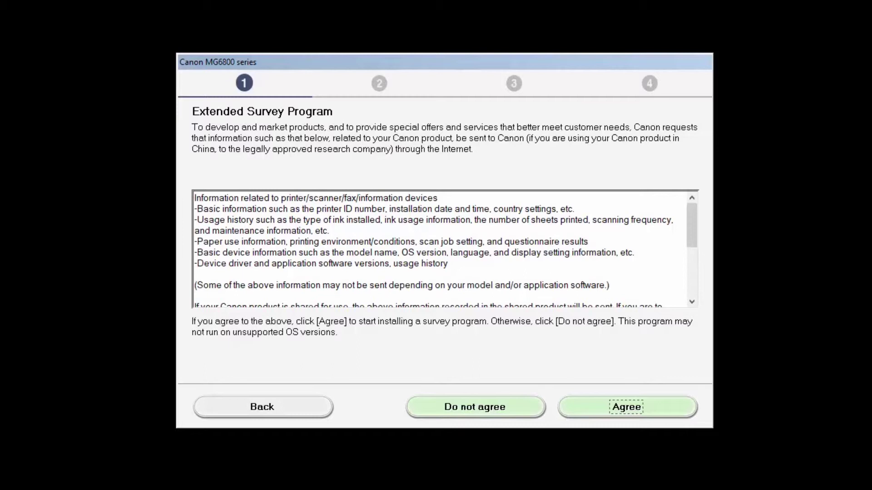
pyautogui.click(672, 411)
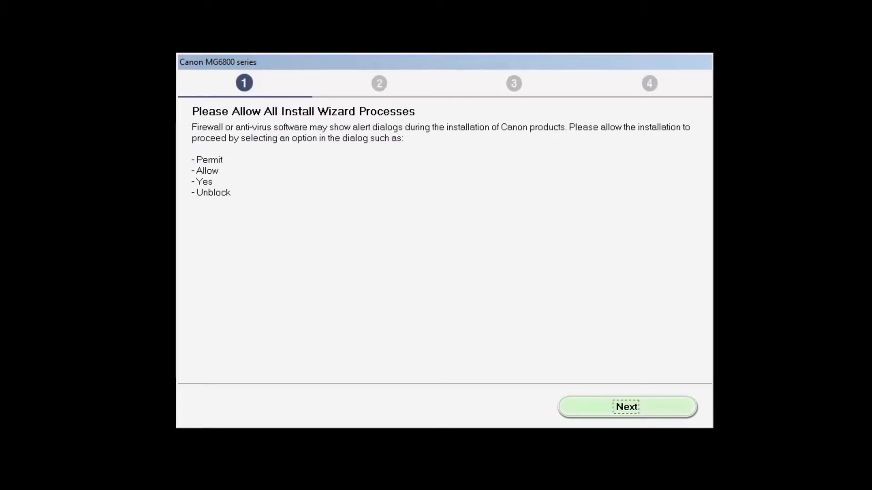
pyautogui.click(653, 412)
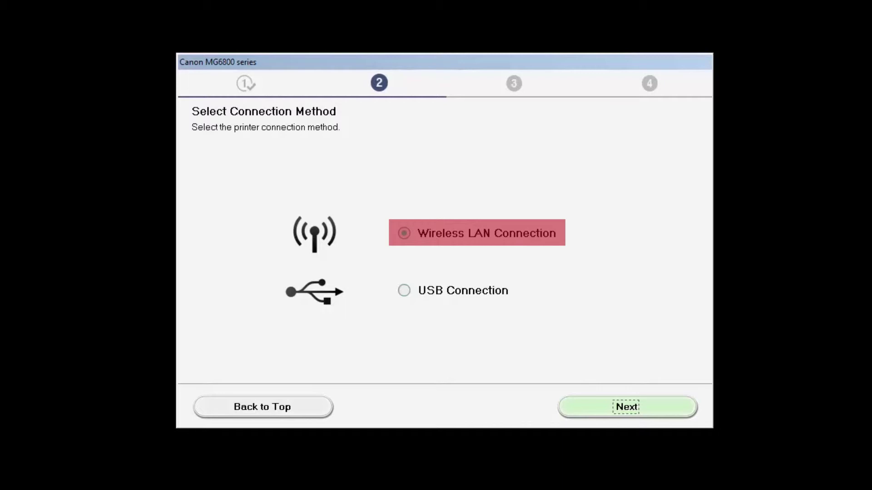
# Step: Choose Wireless LAN Connection via the wireless router and select the detected printer from the list
pyautogui.click(667, 412)
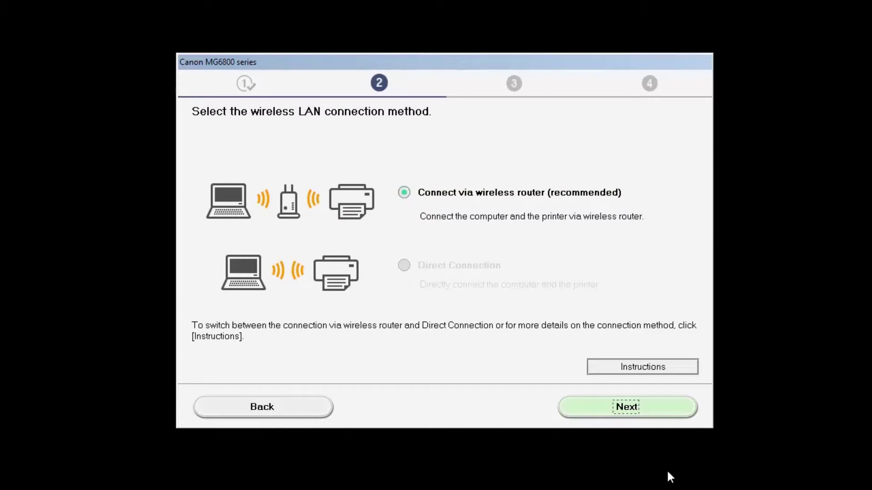
pyautogui.click(648, 414)
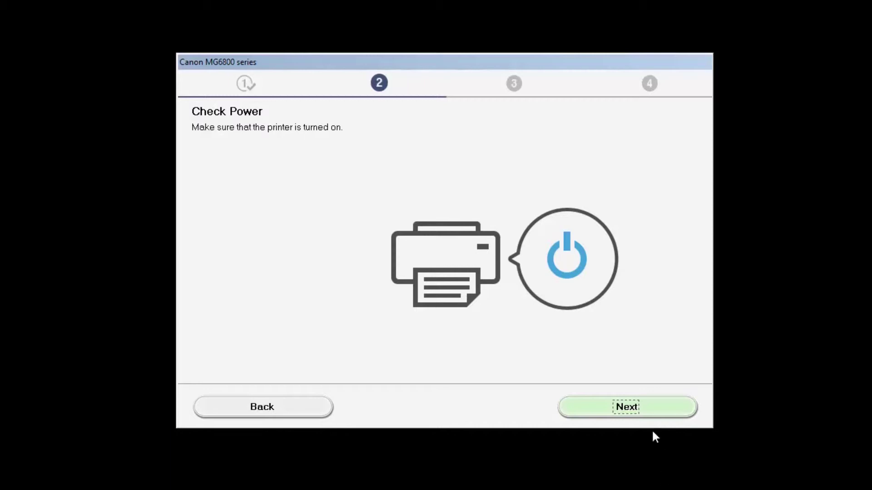
pyautogui.click(652, 414)
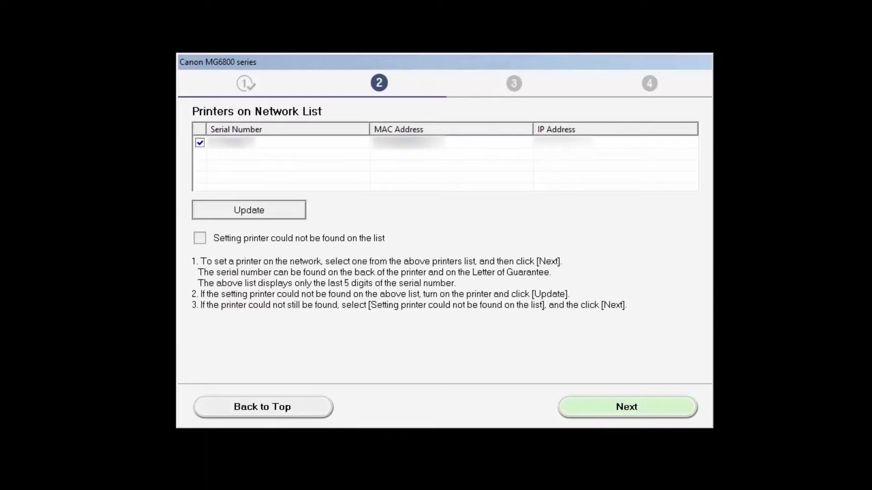
pyautogui.click(322, 150)
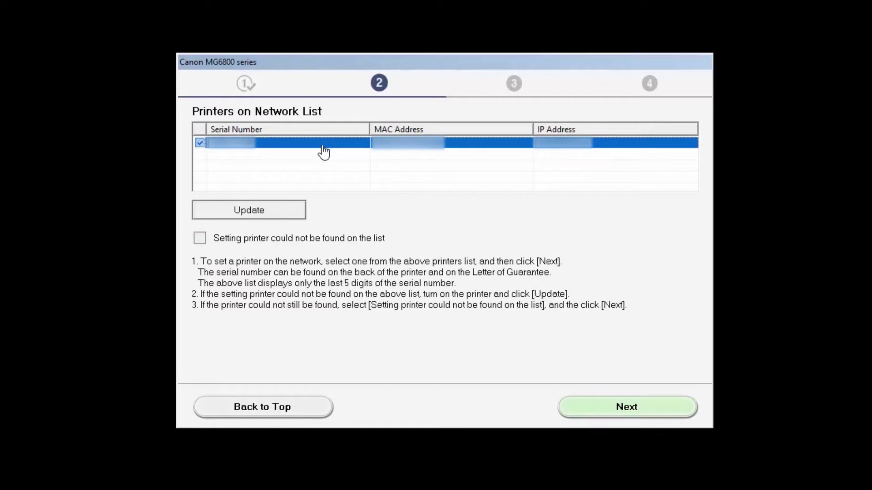
pyautogui.click(646, 408)
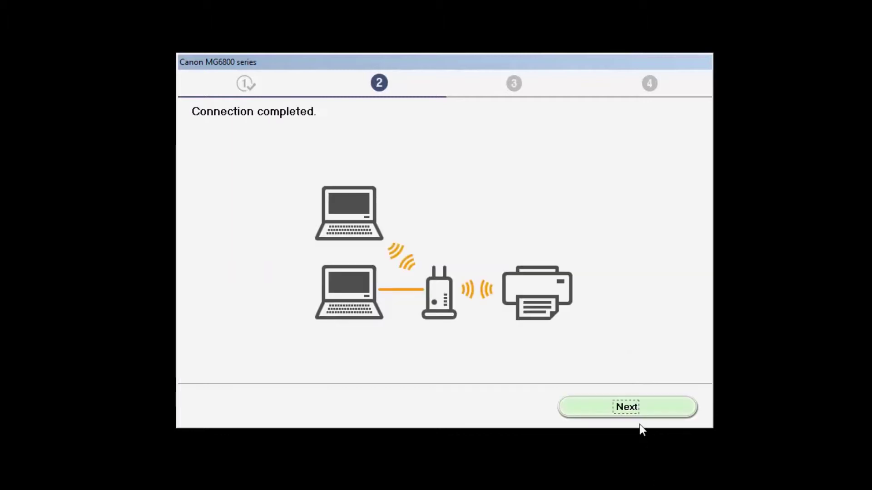
# Step: Continue past Connection completed and let the MP Drivers install
pyautogui.click(640, 409)
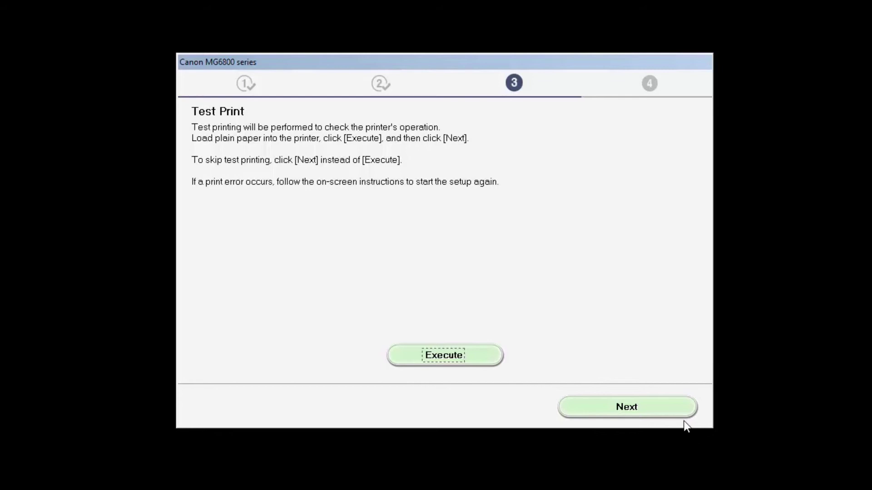
# Step: Skip the Test Print without executing it and continue past Setup Complete
pyautogui.click(664, 414)
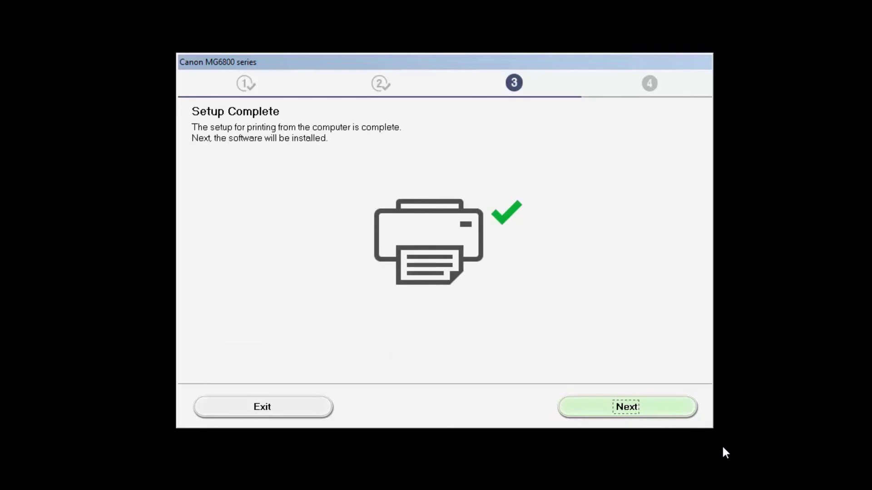
pyautogui.click(659, 410)
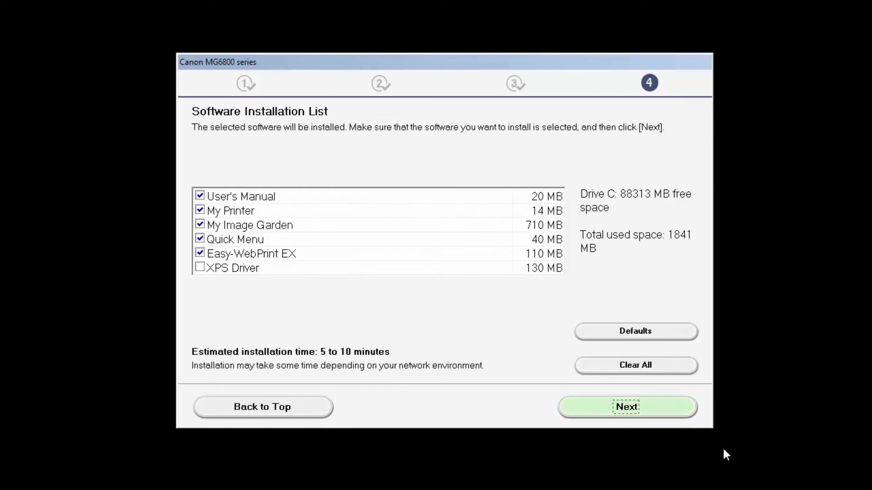
# Step: Install the default software selection, including My Image Garden and Easy-WebPrint EX, without XPS Driver
pyautogui.click(677, 414)
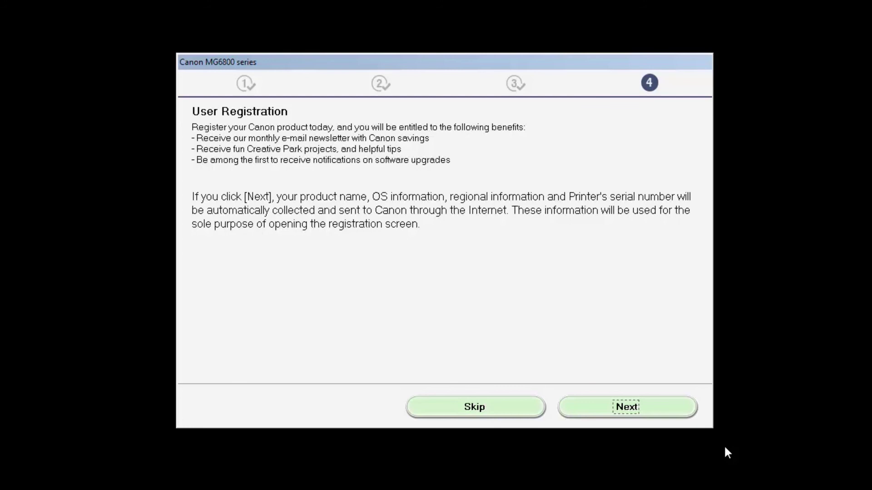
# Step: Continue from the User Registration page to finish the installation
pyautogui.click(673, 414)
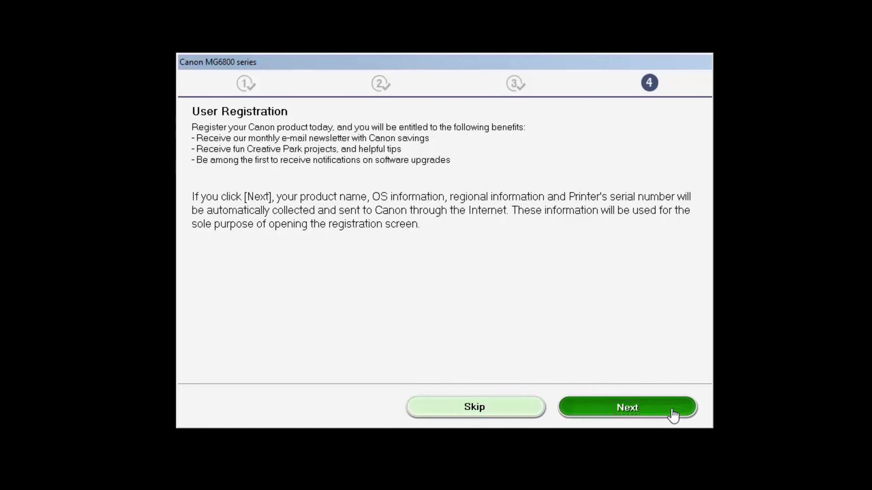